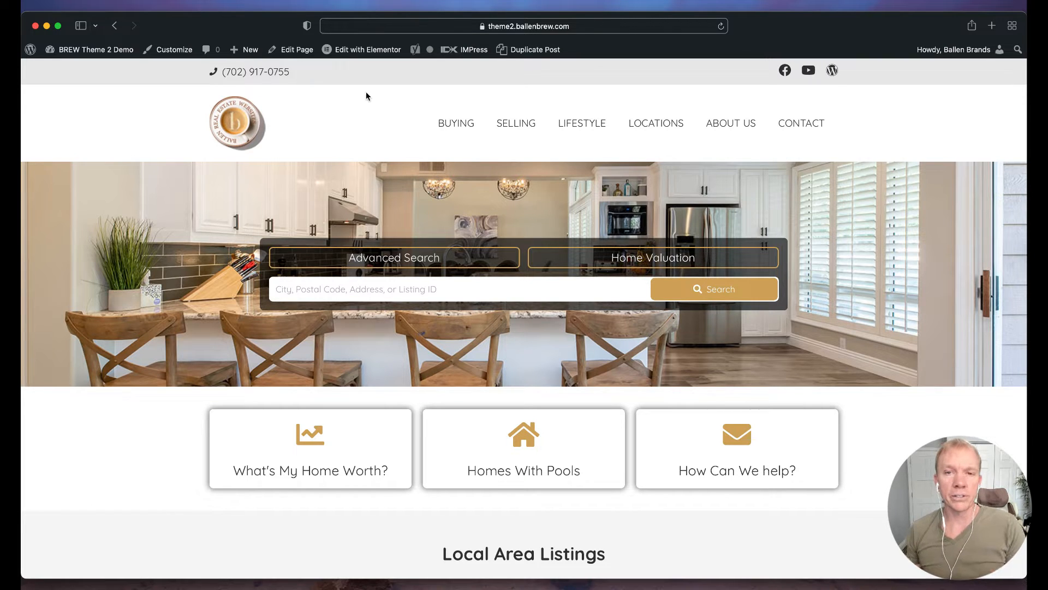
# Show the 'BREW Theme 2 Demo' site-name dropdown with its Dashboard, Themes and Menus links.
pyautogui.moveTo(90, 57)
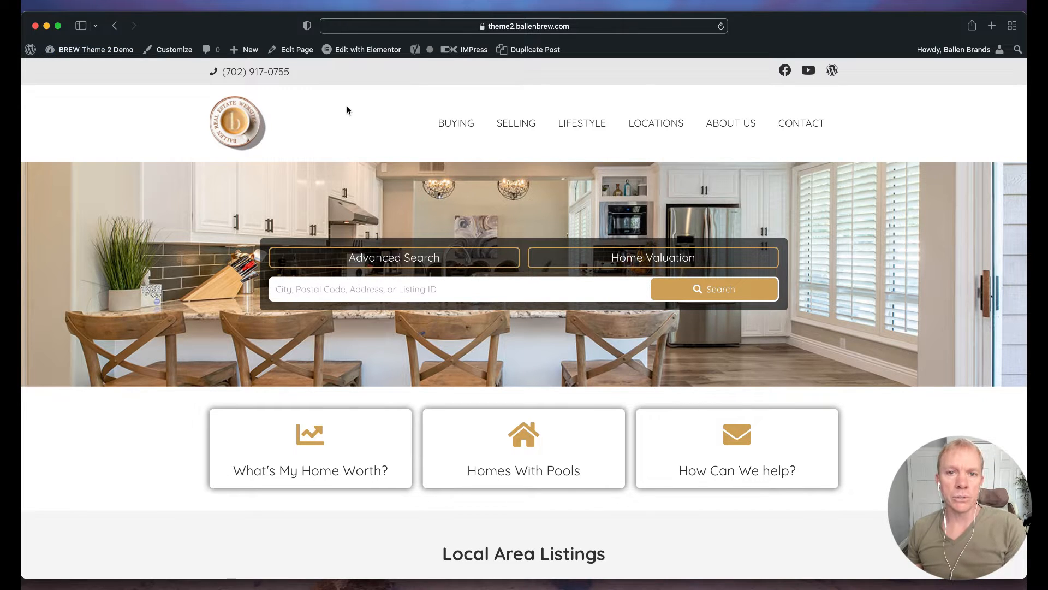
# Go to the admin Dashboard and open the Users list.
pyautogui.click(72, 70)
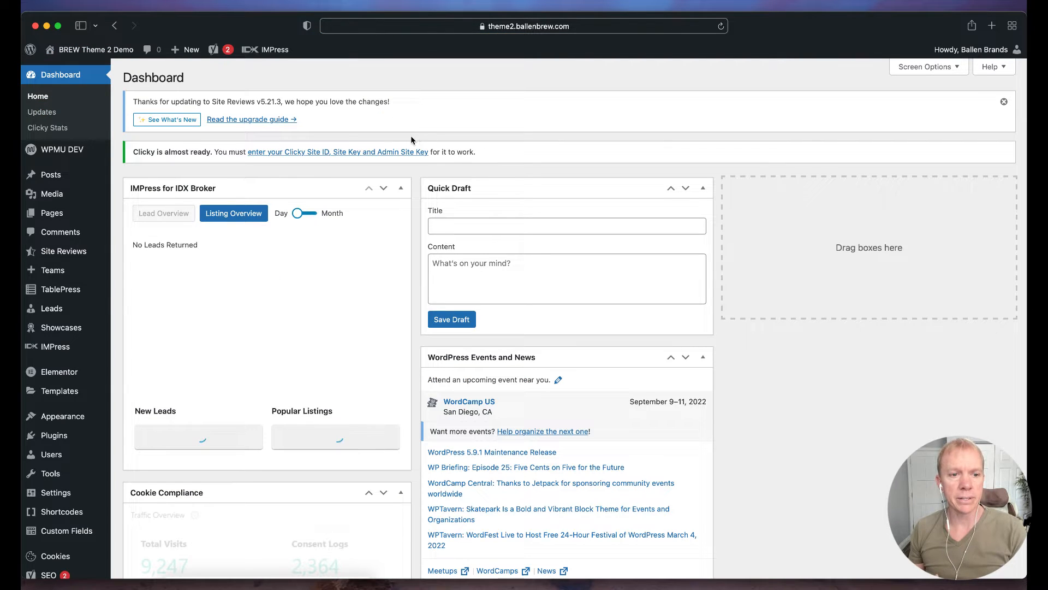
pyautogui.moveTo(58, 269)
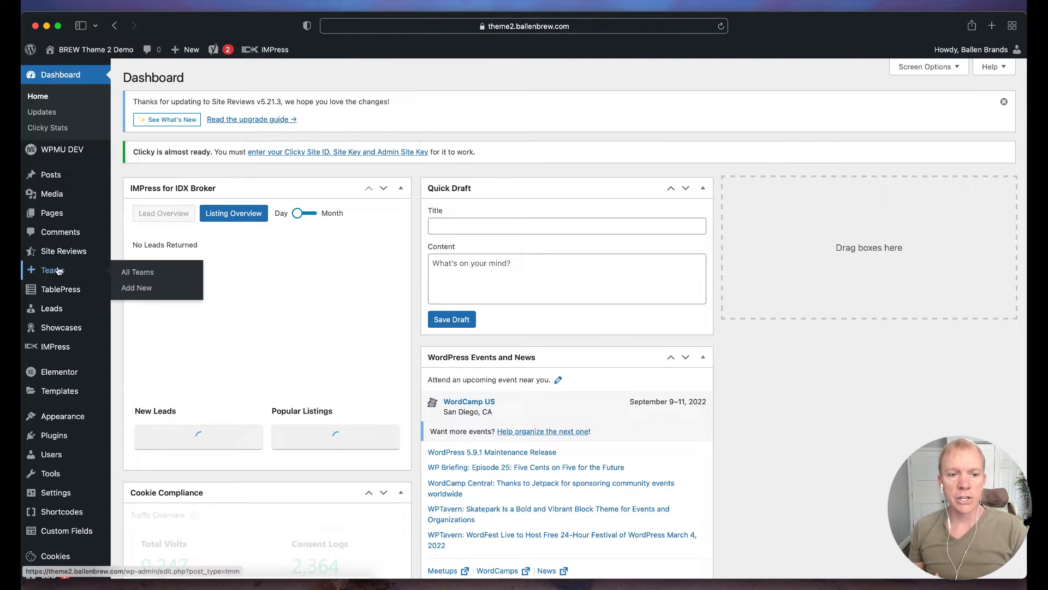
pyautogui.click(53, 455)
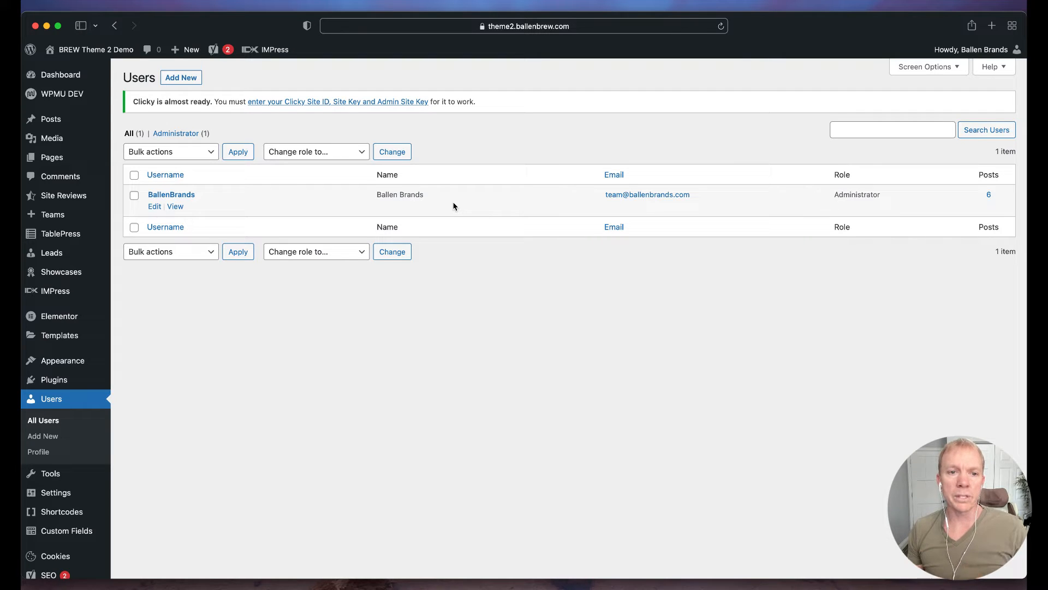
# Open the Add New User form and place the cursor in the Username field.
pyautogui.click(180, 79)
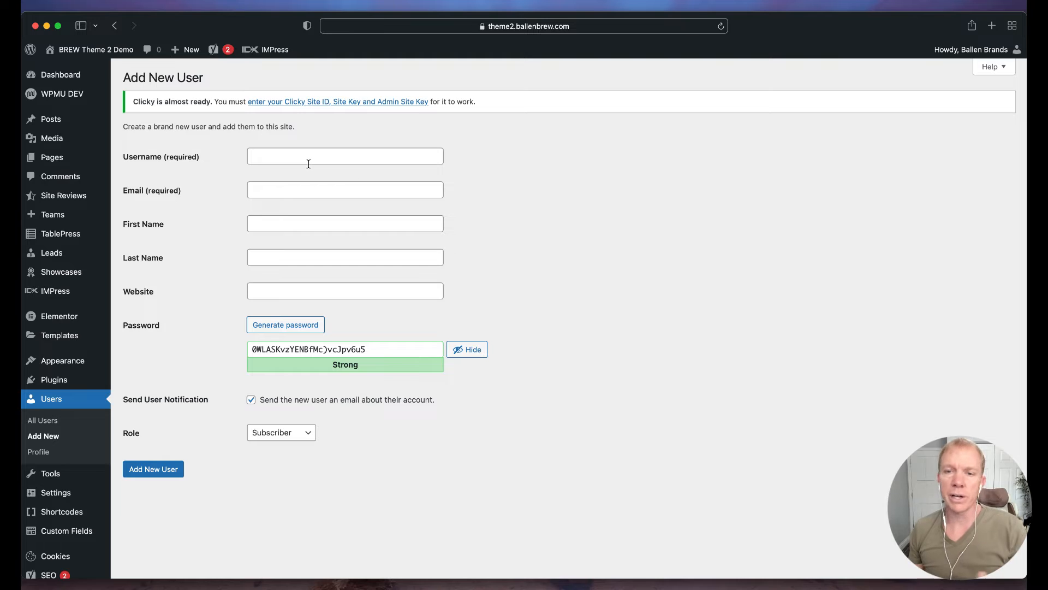
pyautogui.click(273, 158)
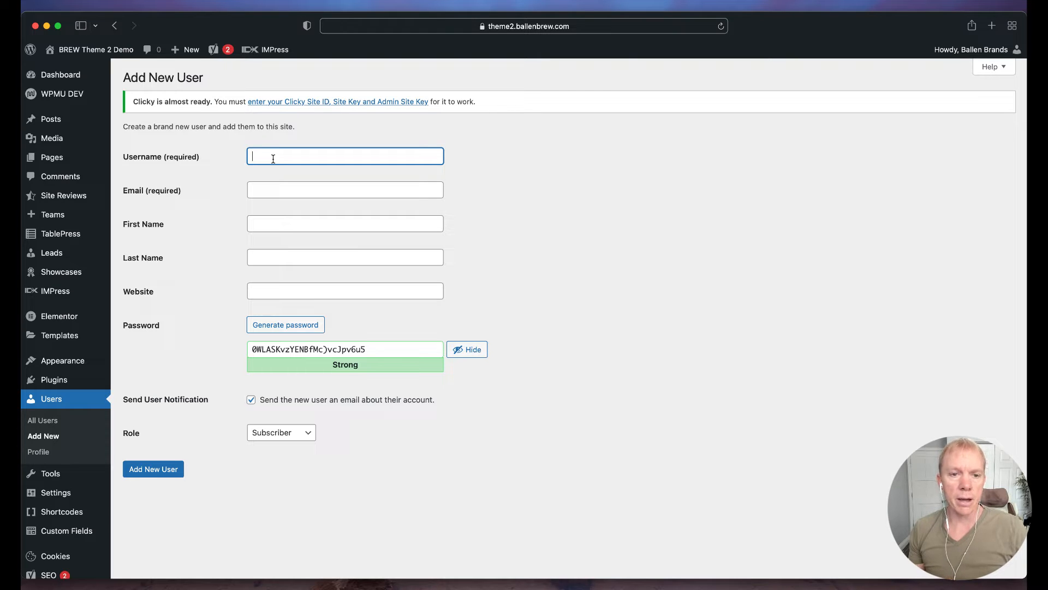
# Enter the new user's e-mail address as the Username and paste the same address into Email.
pyautogui.write('Mark')
pyautogui.press('BackSpace')
pyautogui.press('BackSpace')
pyautogui.press('BackSpace')
pyautogui.press('BackSpace')
pyautogui.write('marketing!')
pyautogui.press('BackSpace')
pyautogui.write('@bal')
pyautogui.press('super+a')
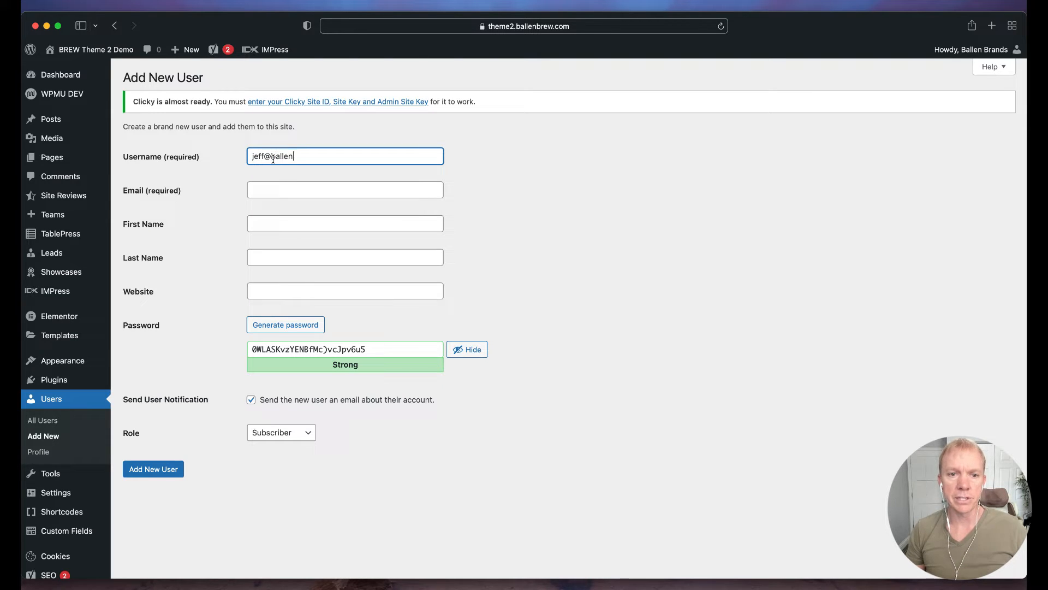
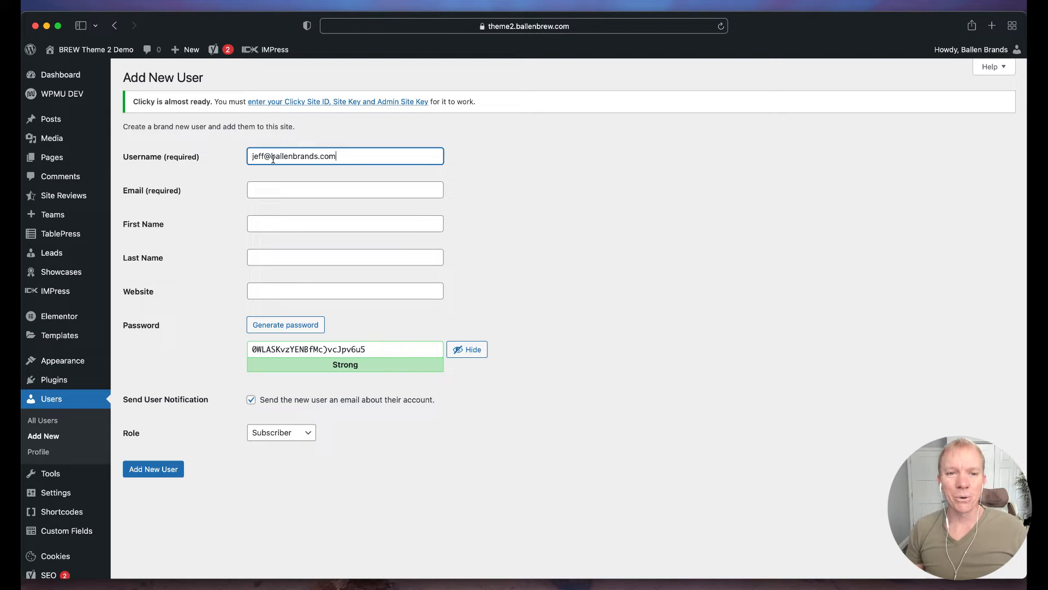
pyautogui.press('super+a')
pyautogui.press('super+c')
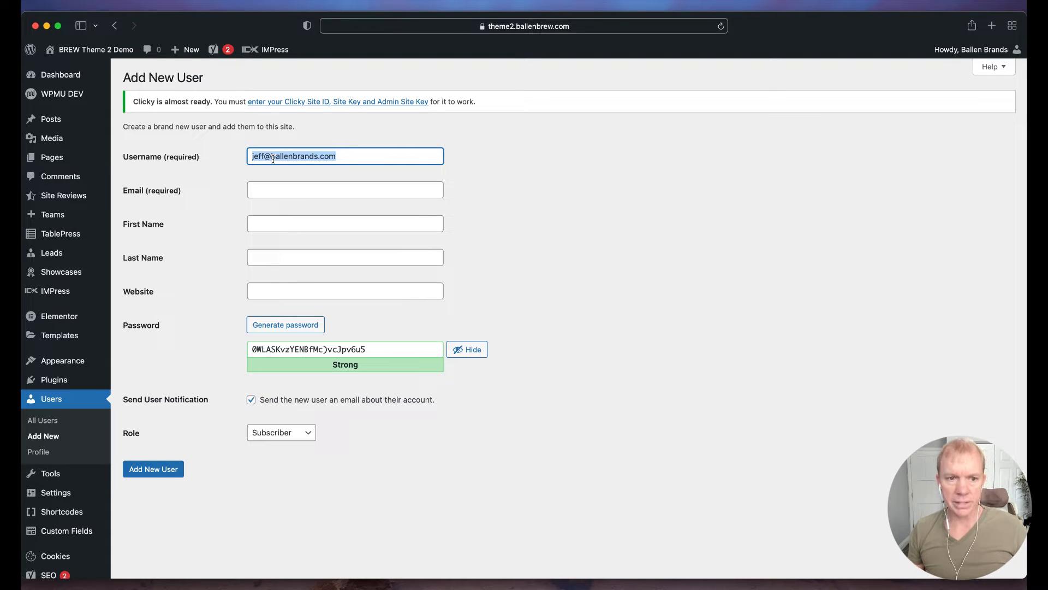
pyautogui.click(191, 189)
pyautogui.click(287, 194)
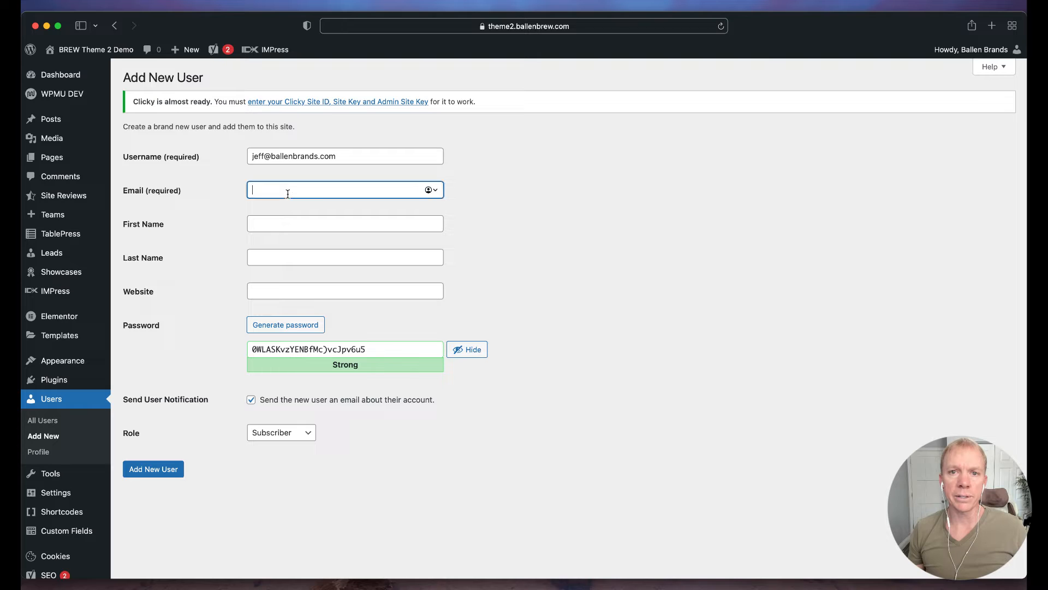
pyautogui.press('super+v')
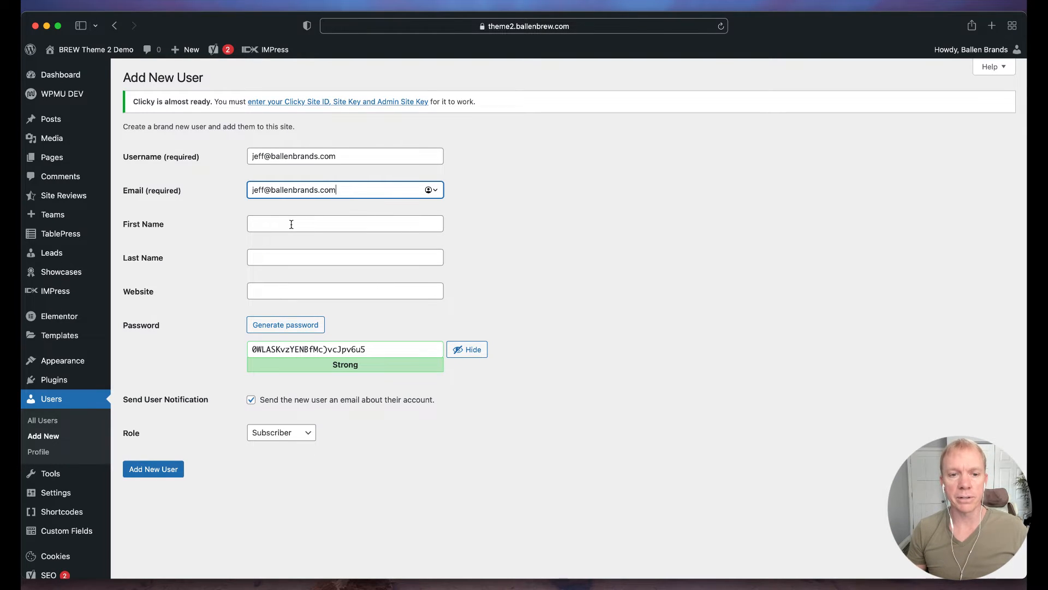
# Fill in the new user's first name and last name.
pyautogui.click(291, 224)
pyautogui.write('KJ')
pyautogui.press('BackSpace')
pyautogui.press('BackSpace')
pyautogui.press('Tab')
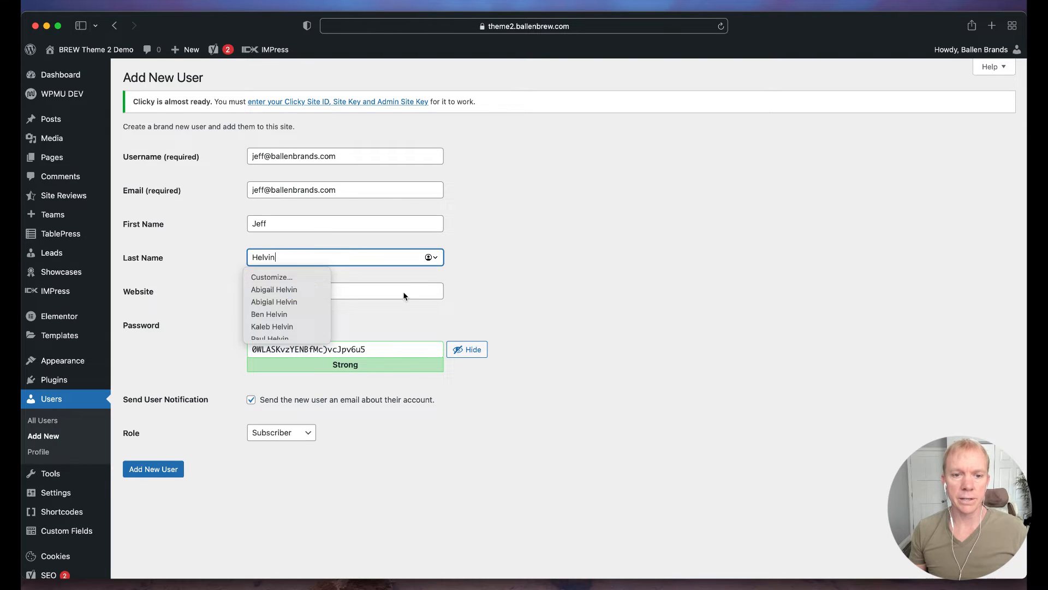
pyautogui.press('Tab')
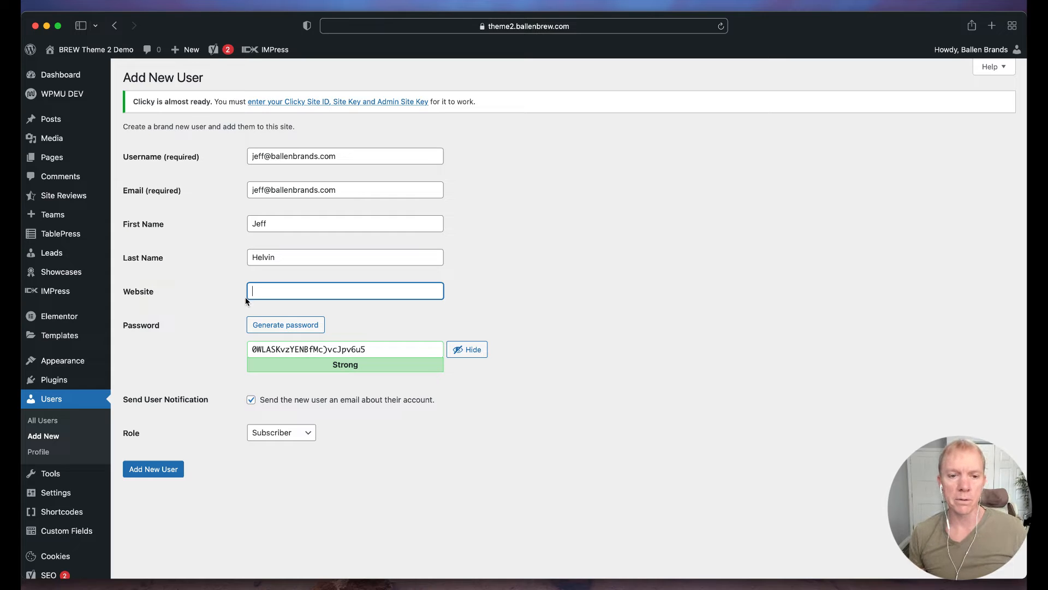
pyautogui.scroll(-1, 208, 291)
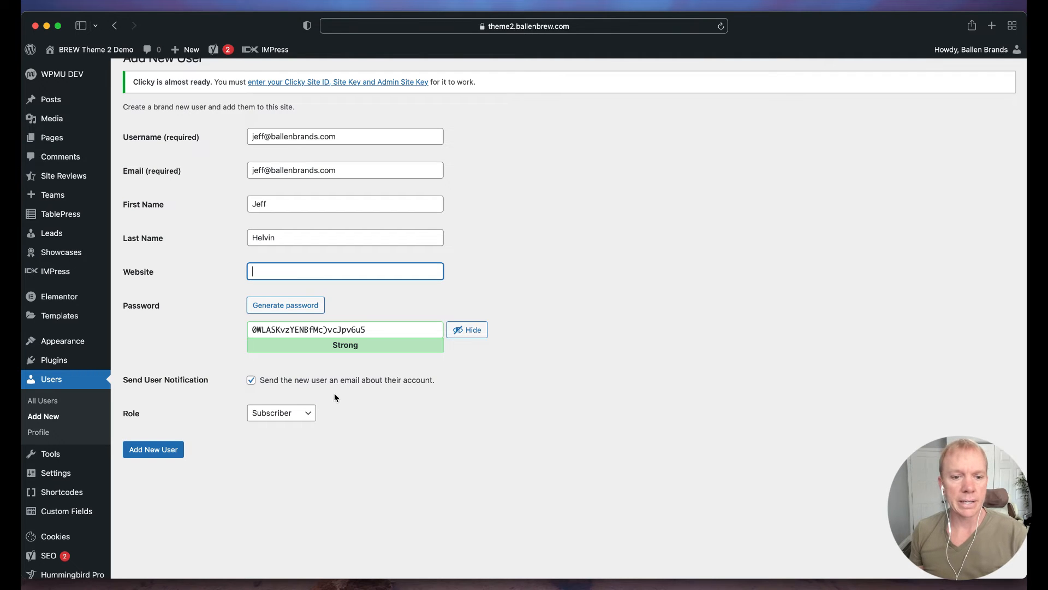
pyautogui.scroll(-2, 205, 415)
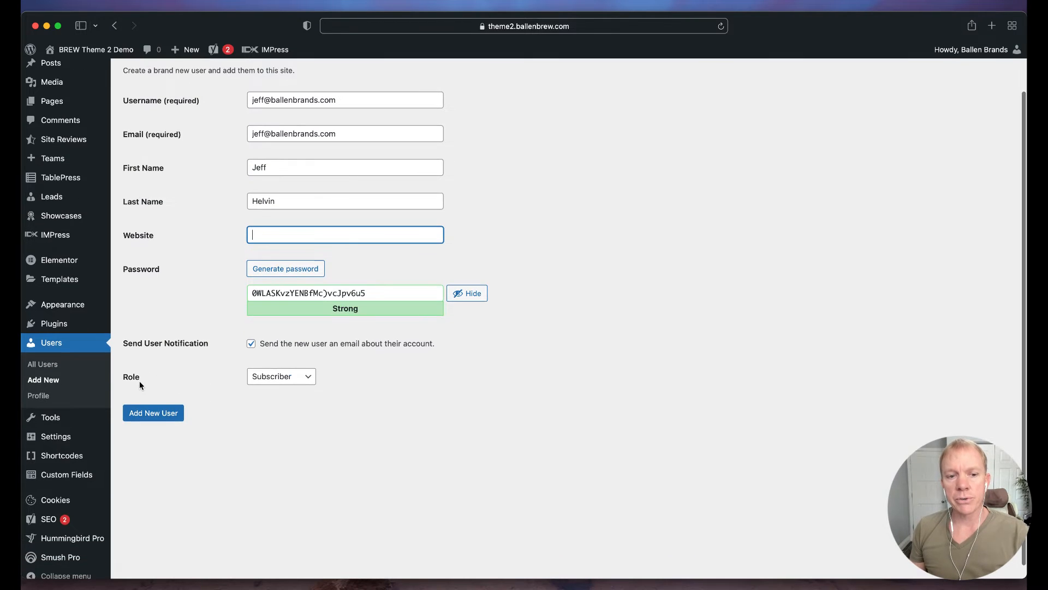
pyautogui.click(300, 382)
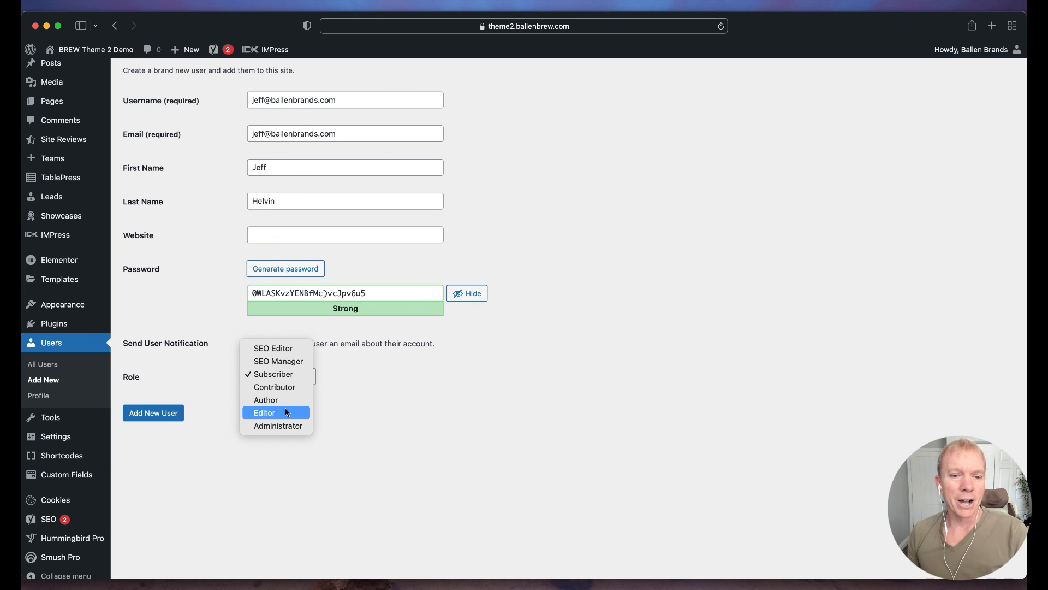
pyautogui.click(193, 451)
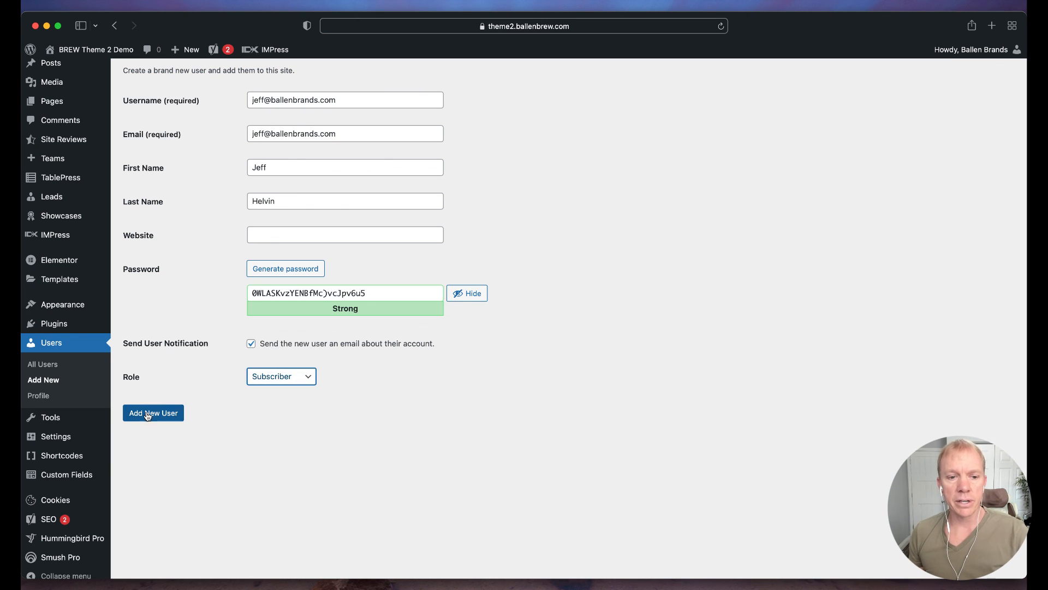